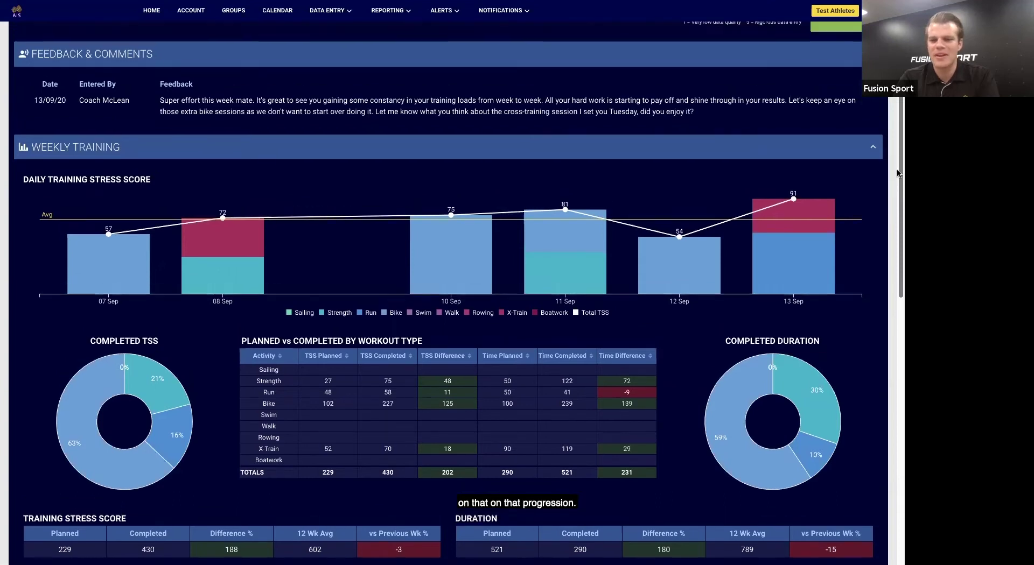
{"action": "left_click_drag", "start_coordinate": [897, 179], "coordinate": [896, 124]}
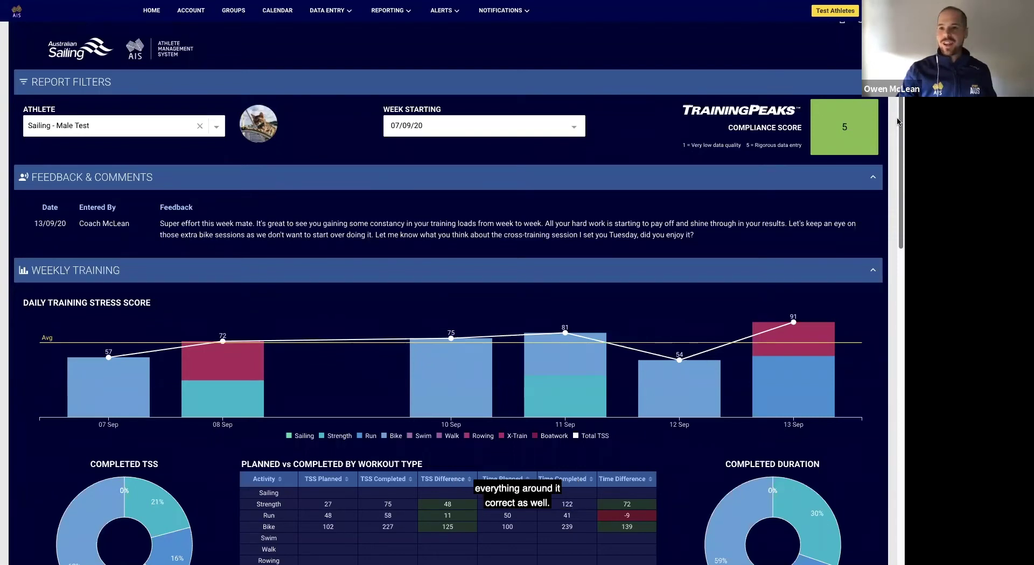
{"action": "scroll", "coordinate": [878, 399], "scroll_direction": "down", "scroll_amount": 6}
{"action": "scroll", "coordinate": [878, 400], "scroll_direction": "up", "scroll_amount": 2}
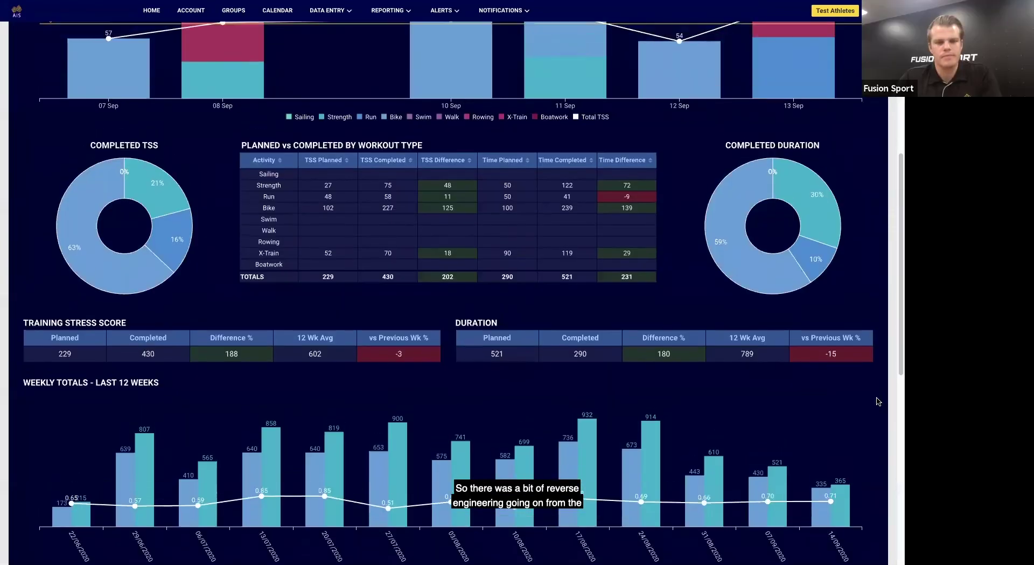
{"action": "scroll", "coordinate": [884, 352], "scroll_direction": "up", "scroll_amount": 4}
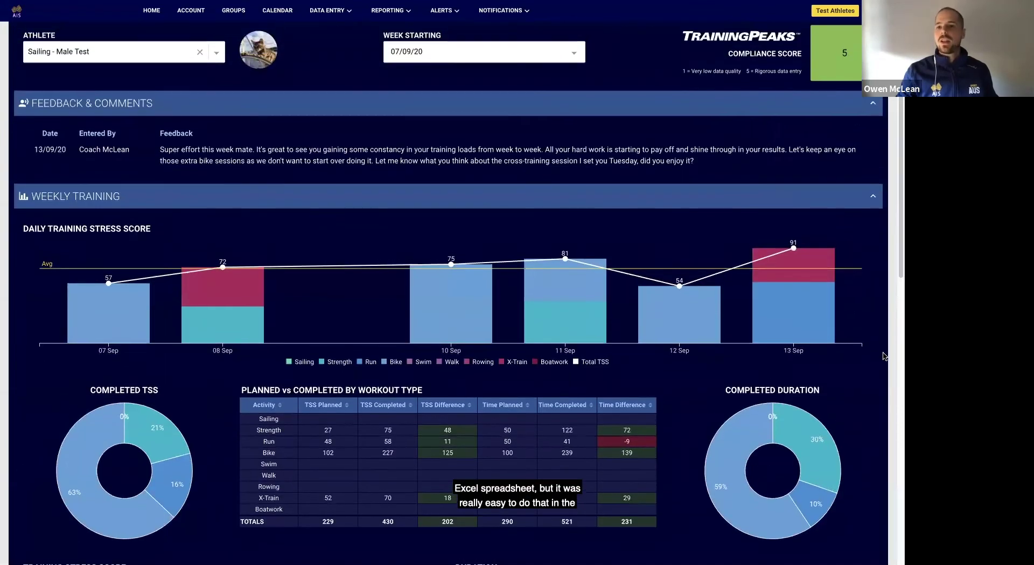
{"action": "scroll", "coordinate": [884, 356], "scroll_direction": "up", "scroll_amount": 1}
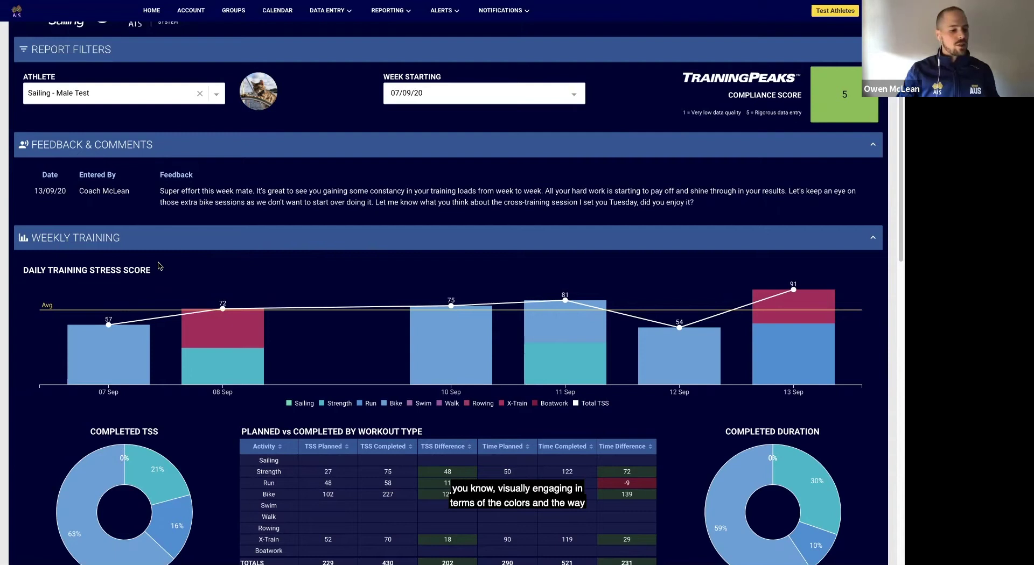
{"action": "scroll", "coordinate": [160, 266], "scroll_direction": "down", "scroll_amount": 1}
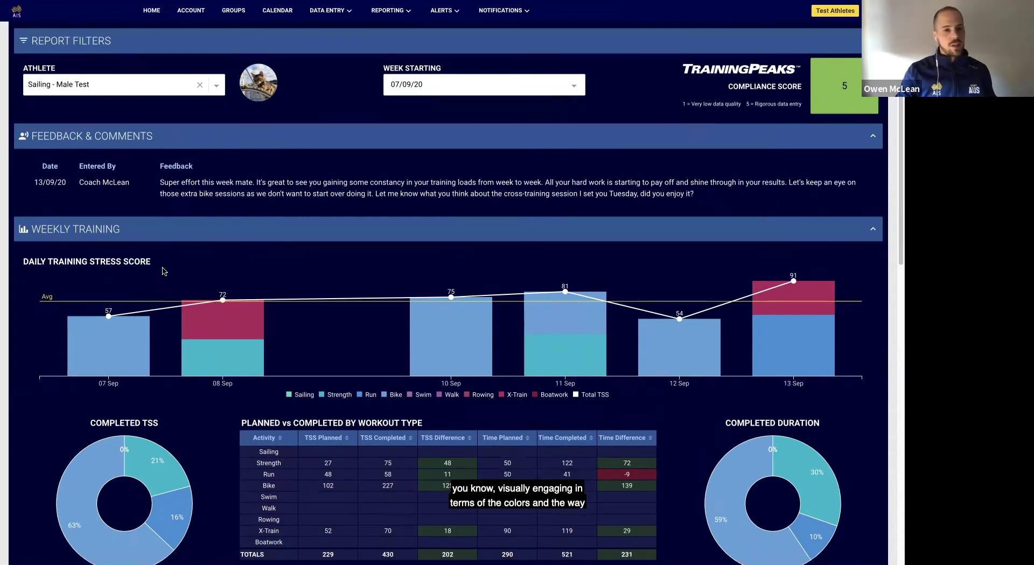
{"action": "scroll", "coordinate": [162, 280], "scroll_direction": "down", "scroll_amount": 2}
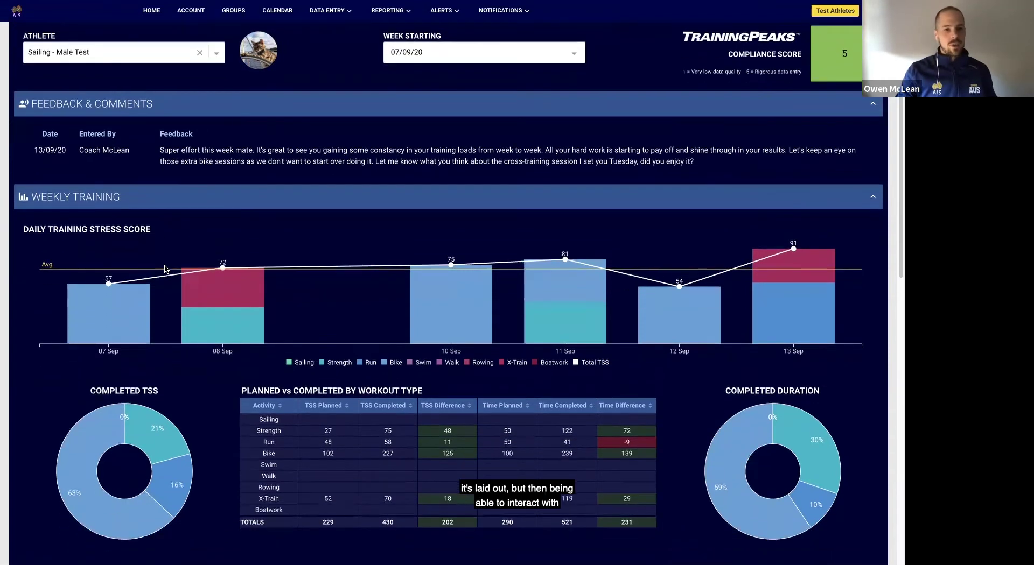
{"action": "left_click", "coordinate": [108, 320]}
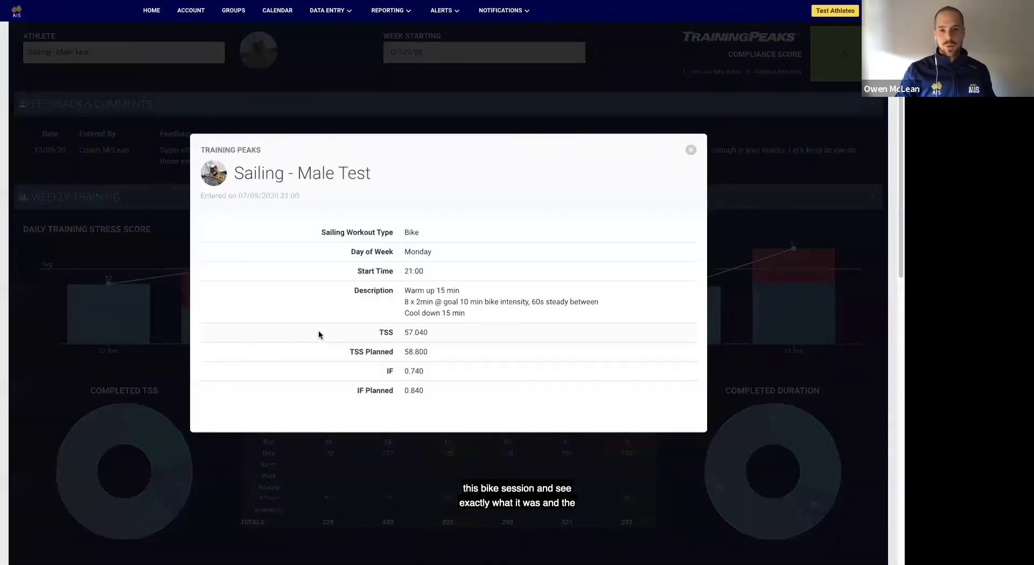
{"action": "left_click", "coordinate": [691, 151]}
{"action": "mouse_move", "coordinate": [224, 302]}
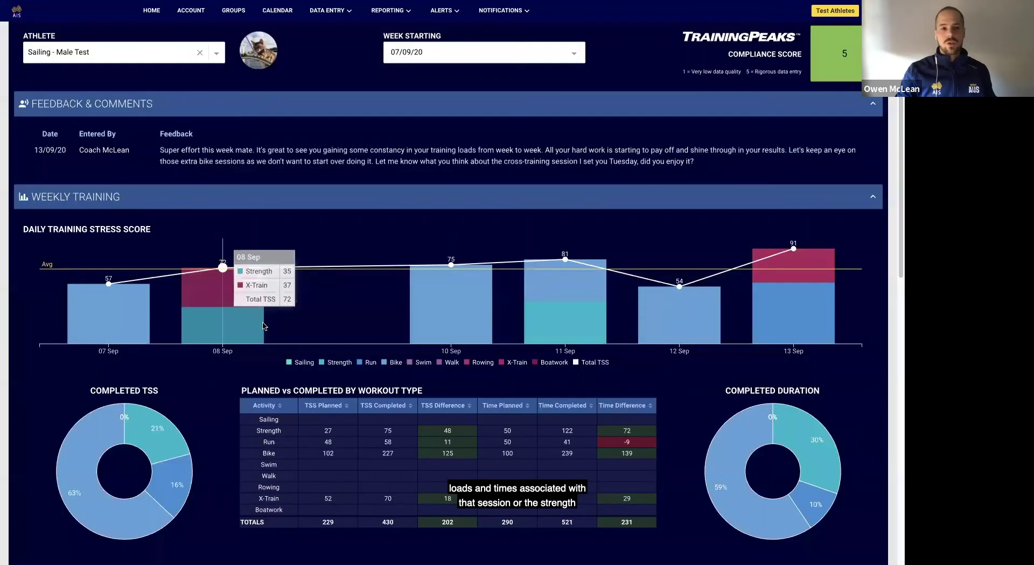
{"action": "left_click", "coordinate": [224, 334]}
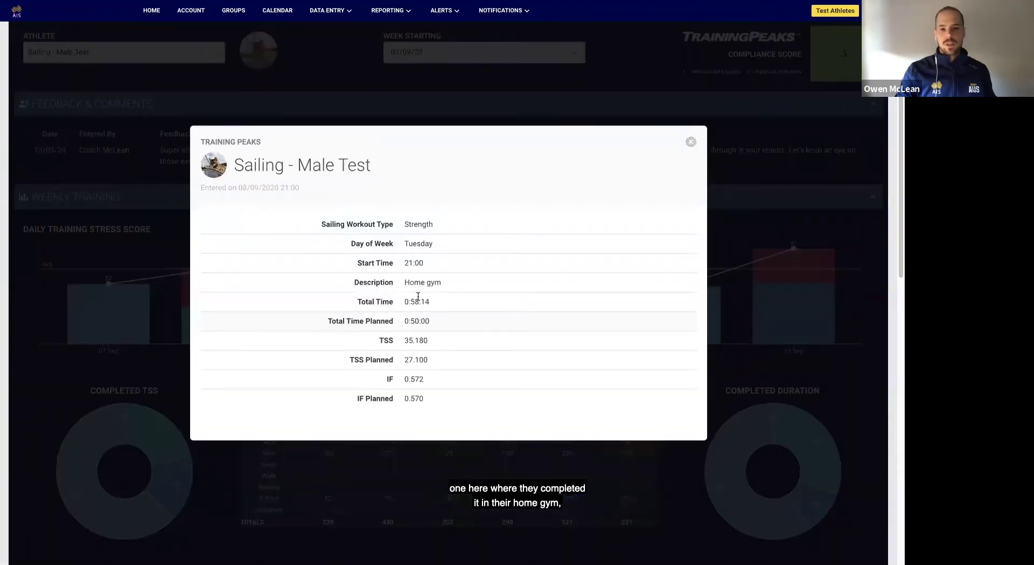
{"action": "left_click", "coordinate": [690, 143]}
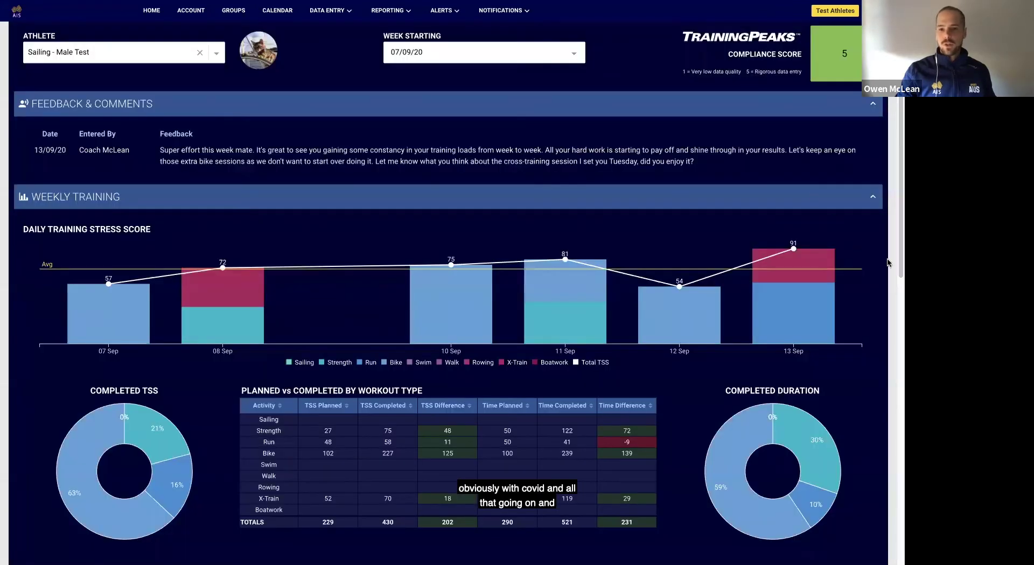
{"action": "scroll", "coordinate": [884, 264], "scroll_direction": "down", "scroll_amount": 2}
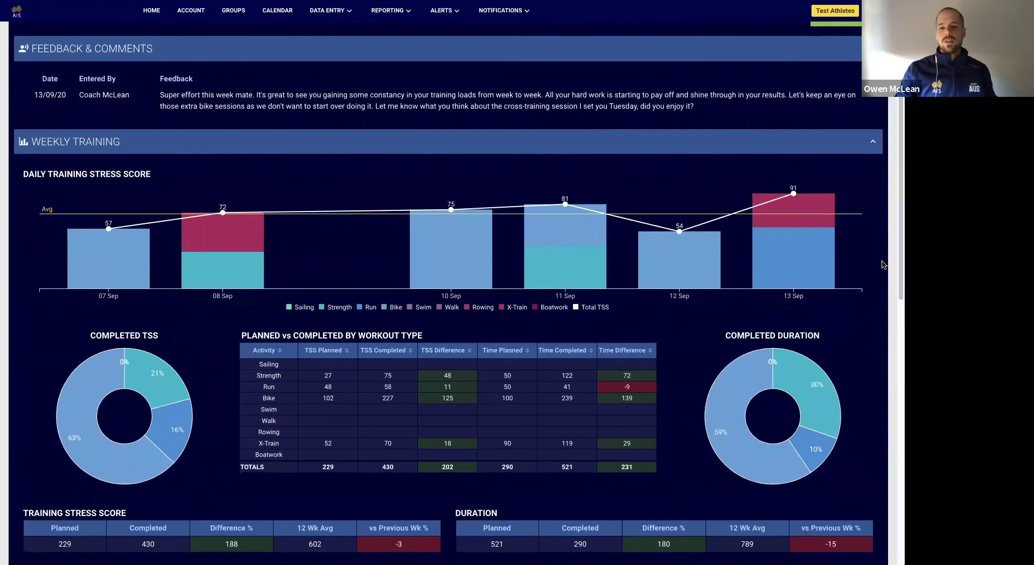
{"action": "scroll", "coordinate": [877, 267], "scroll_direction": "down", "scroll_amount": 1}
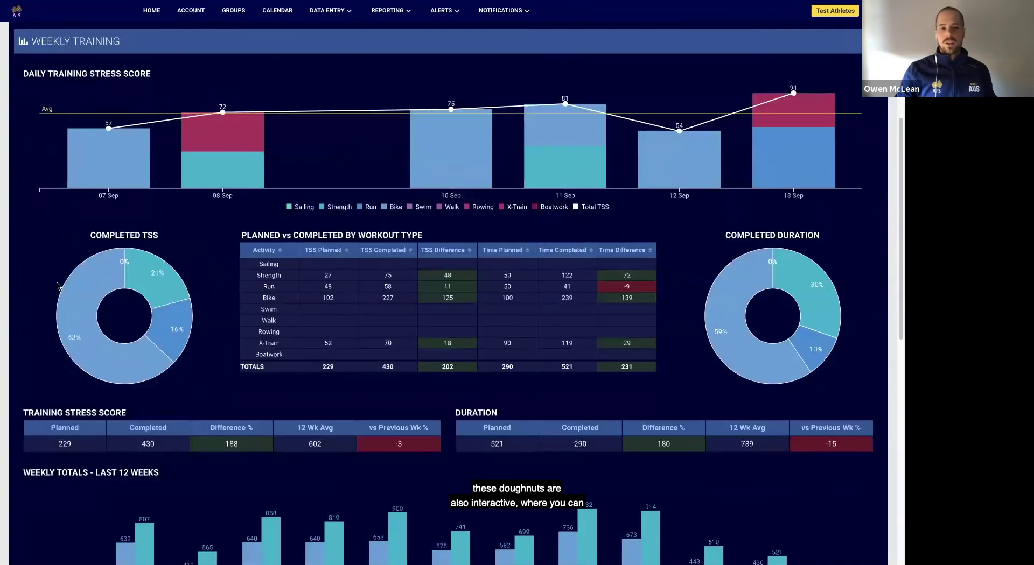
{"action": "left_click", "coordinate": [90, 294]}
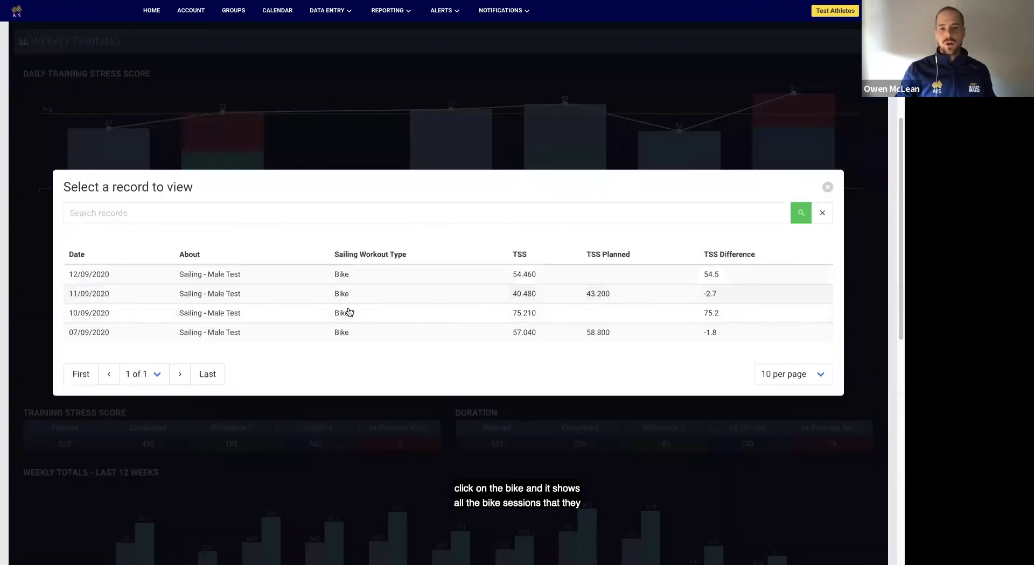
{"action": "left_click", "coordinate": [827, 187]}
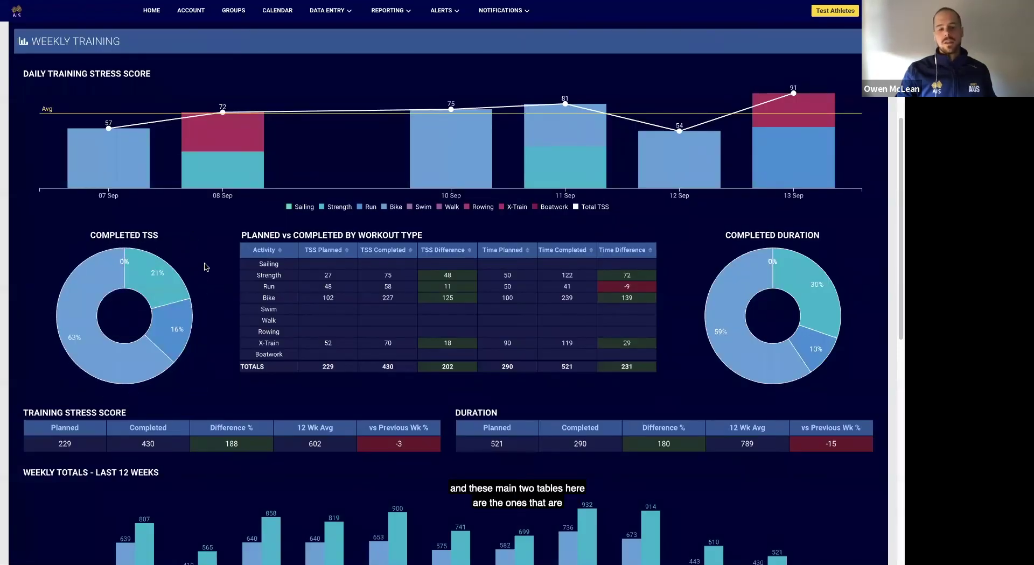
{"action": "scroll", "coordinate": [212, 291], "scroll_direction": "down", "scroll_amount": 1}
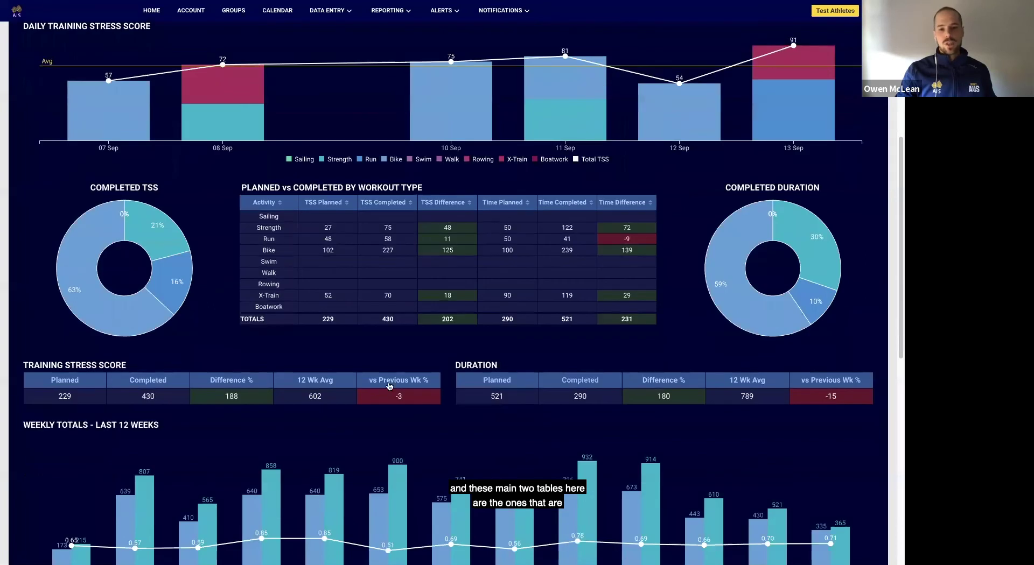
{"action": "scroll", "coordinate": [419, 423], "scroll_direction": "down", "scroll_amount": 1}
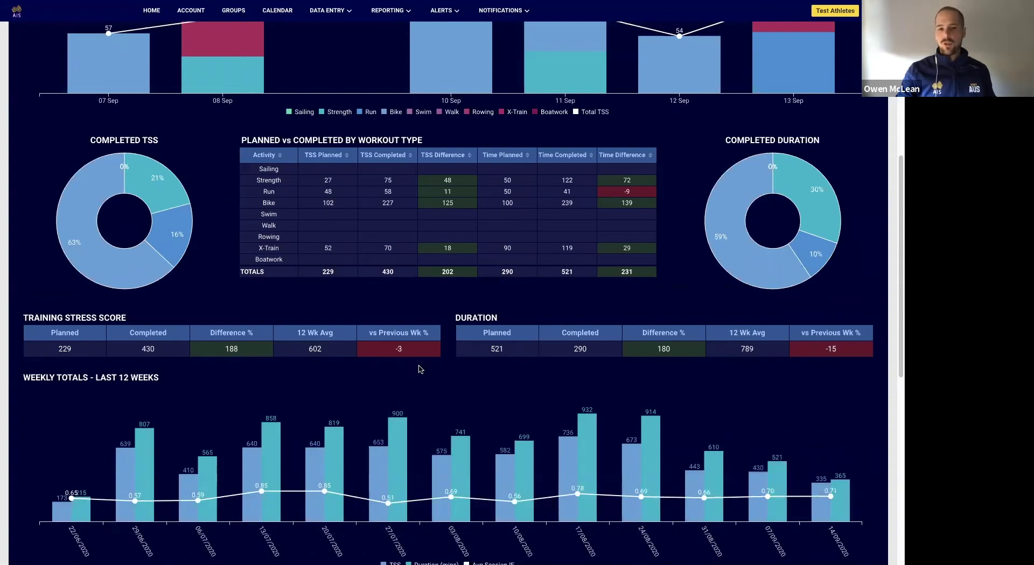
{"action": "scroll", "coordinate": [437, 386], "scroll_direction": "down", "scroll_amount": 1}
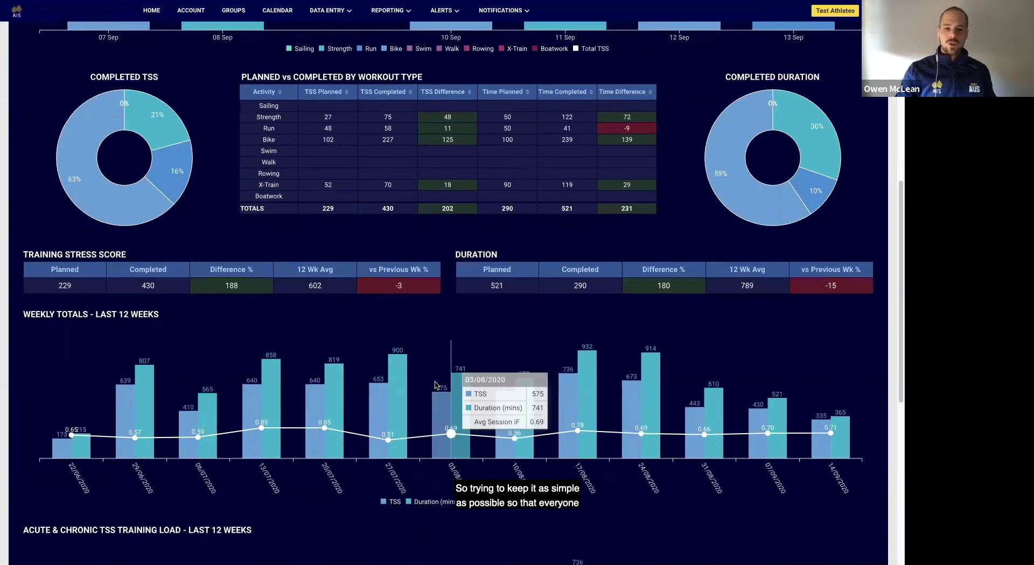
{"action": "scroll", "coordinate": [436, 386], "scroll_direction": "down", "scroll_amount": 2}
{"action": "scroll", "coordinate": [437, 386], "scroll_direction": "down", "scroll_amount": 1}
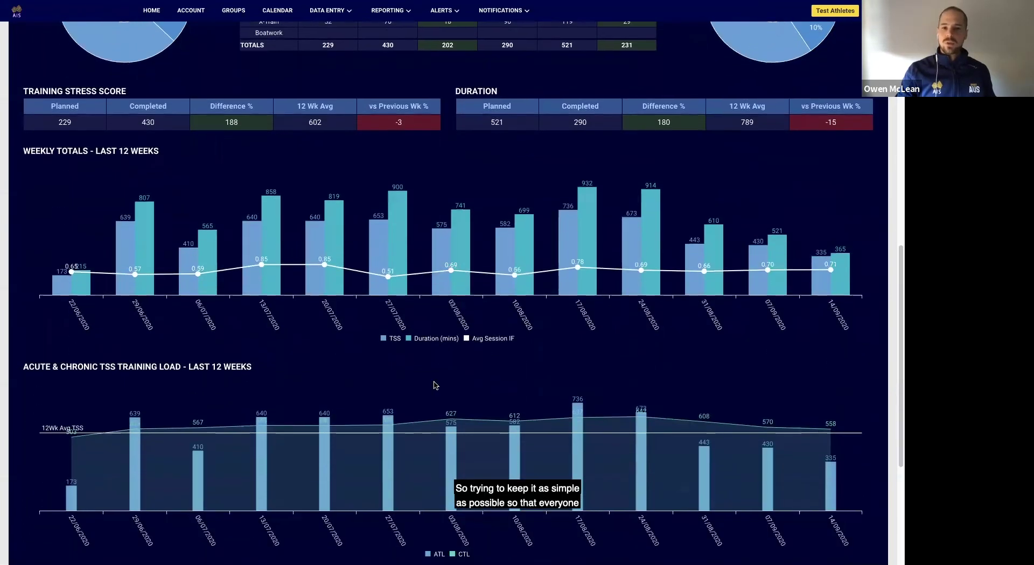
{"action": "scroll", "coordinate": [436, 386], "scroll_direction": "down", "scroll_amount": 2}
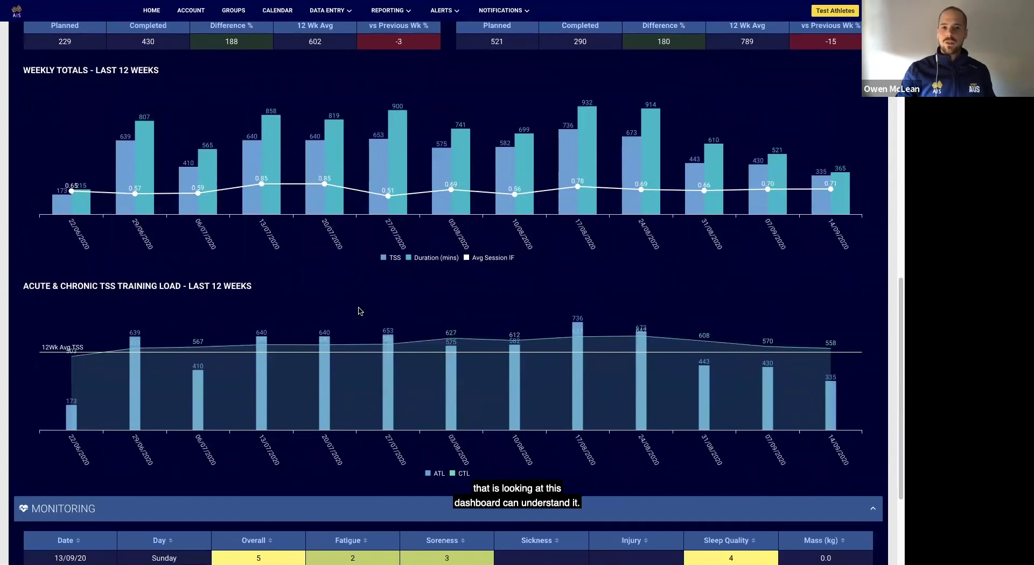
{"action": "scroll", "coordinate": [350, 304], "scroll_direction": "down", "scroll_amount": 1}
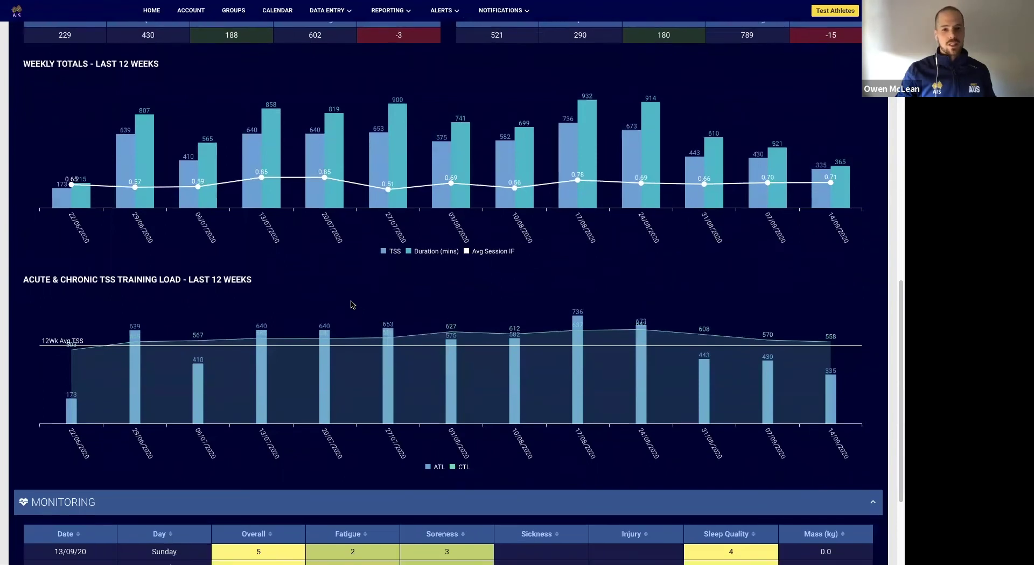
{"action": "scroll", "coordinate": [351, 305], "scroll_direction": "up", "scroll_amount": 2}
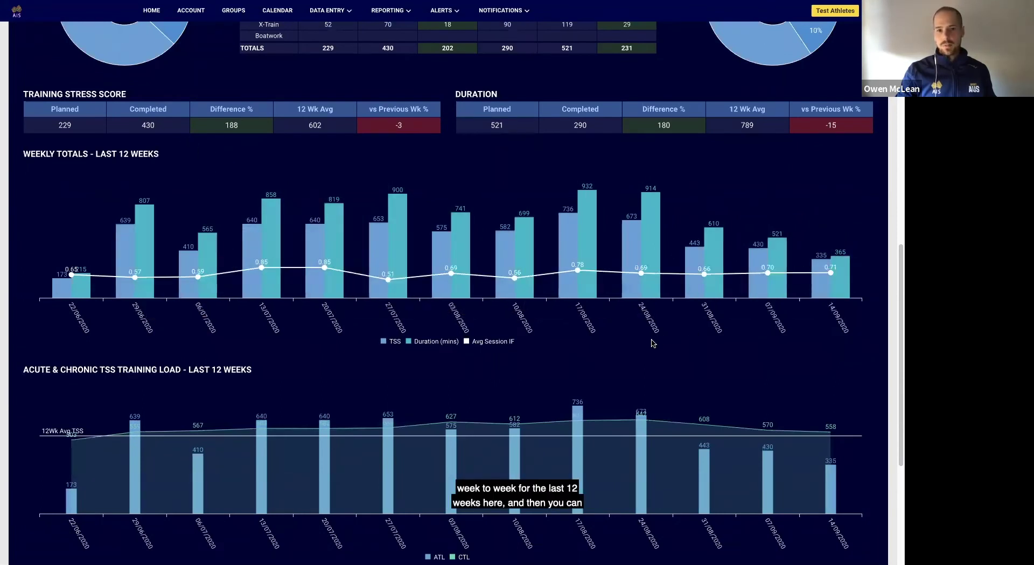
{"action": "scroll", "coordinate": [653, 341], "scroll_direction": "down", "scroll_amount": 1}
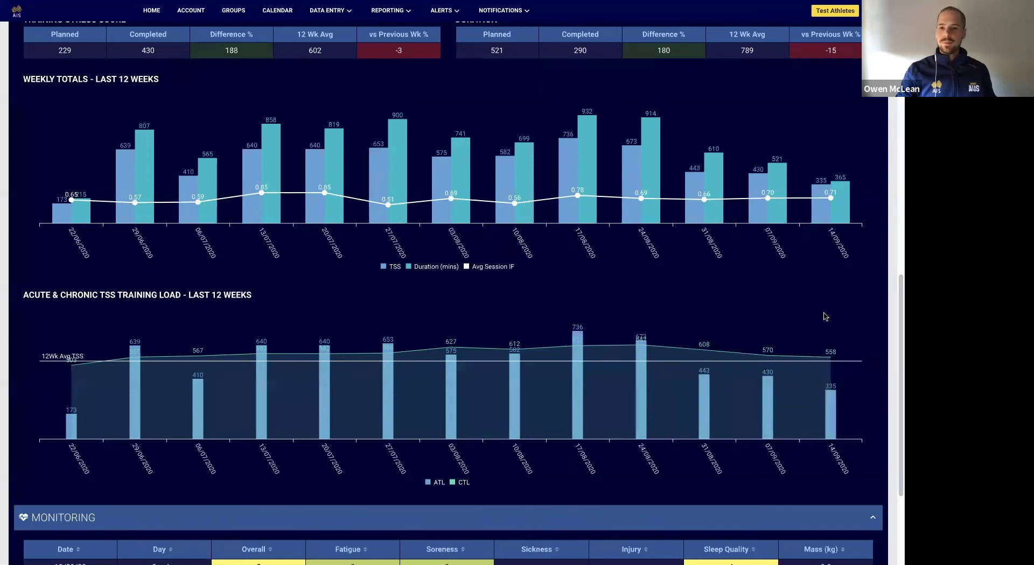
{"action": "scroll", "coordinate": [824, 316], "scroll_direction": "up", "scroll_amount": 1}
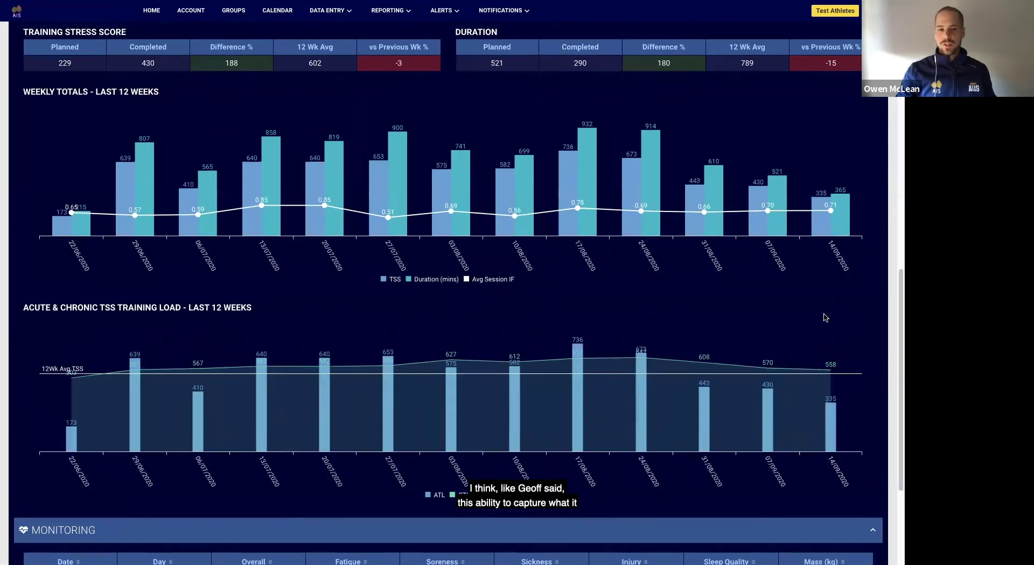
{"action": "scroll", "coordinate": [824, 318], "scroll_direction": "down", "scroll_amount": 2}
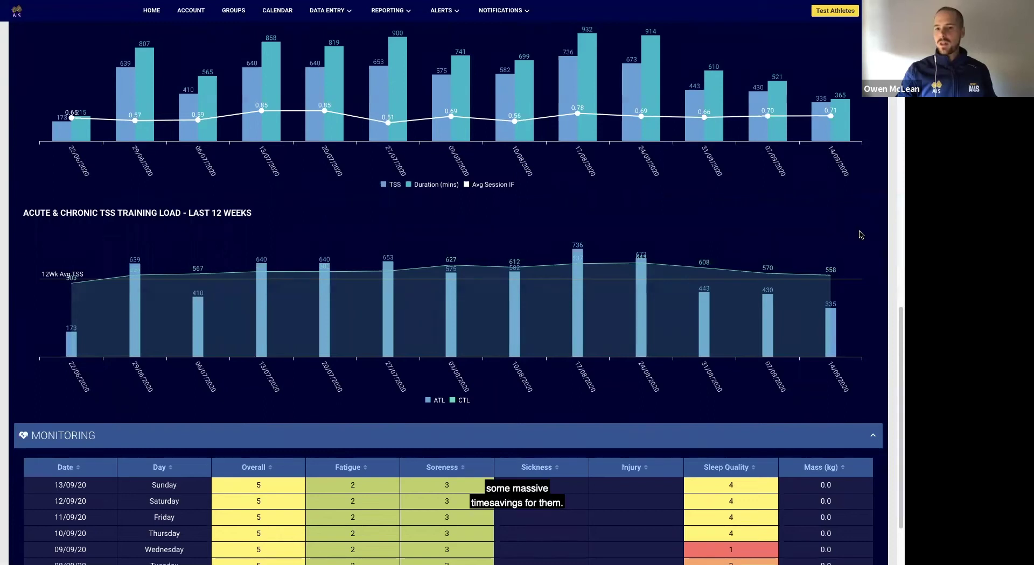
{"action": "scroll", "coordinate": [860, 236], "scroll_direction": "up", "scroll_amount": 3}
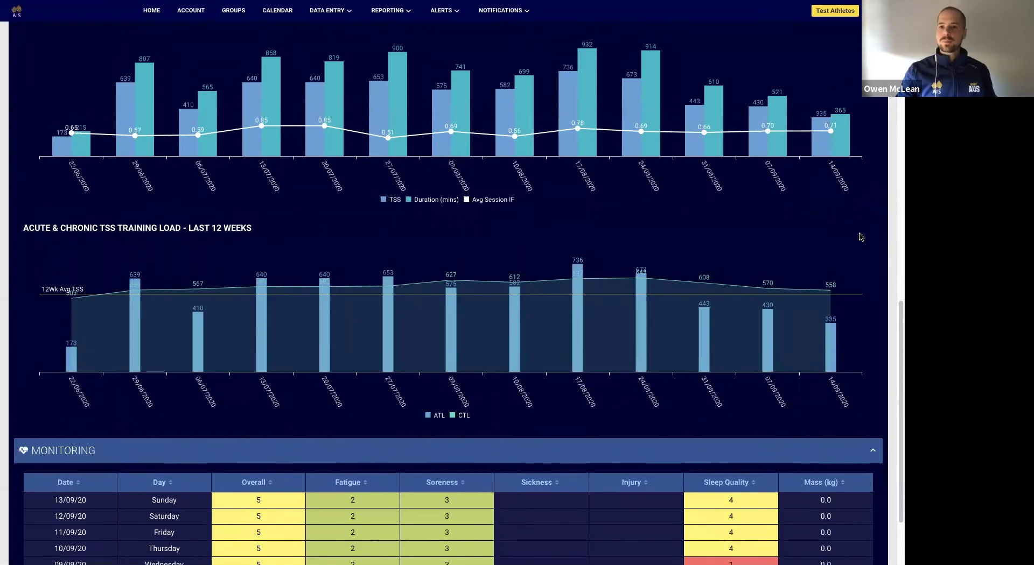
{"action": "scroll", "coordinate": [860, 237], "scroll_direction": "up", "scroll_amount": 4}
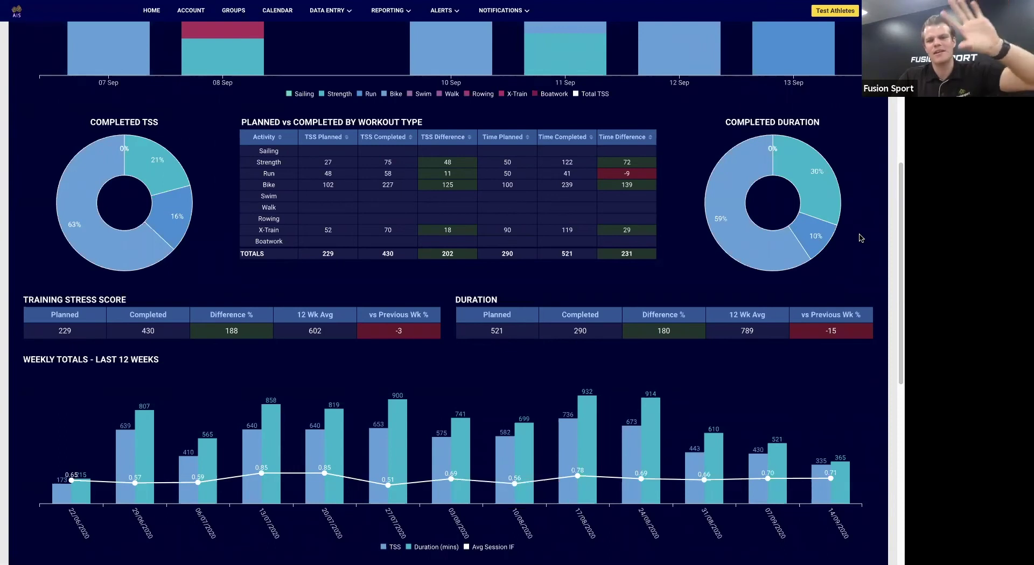
{"action": "scroll", "coordinate": [860, 237], "scroll_direction": "up", "scroll_amount": 3}
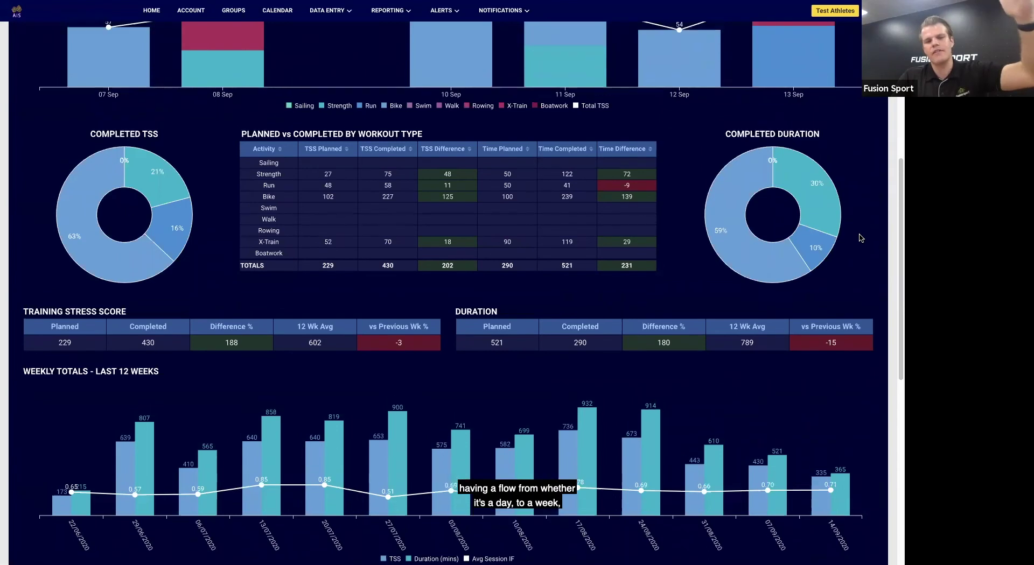
{"action": "scroll", "coordinate": [860, 237], "scroll_direction": "up", "scroll_amount": 1}
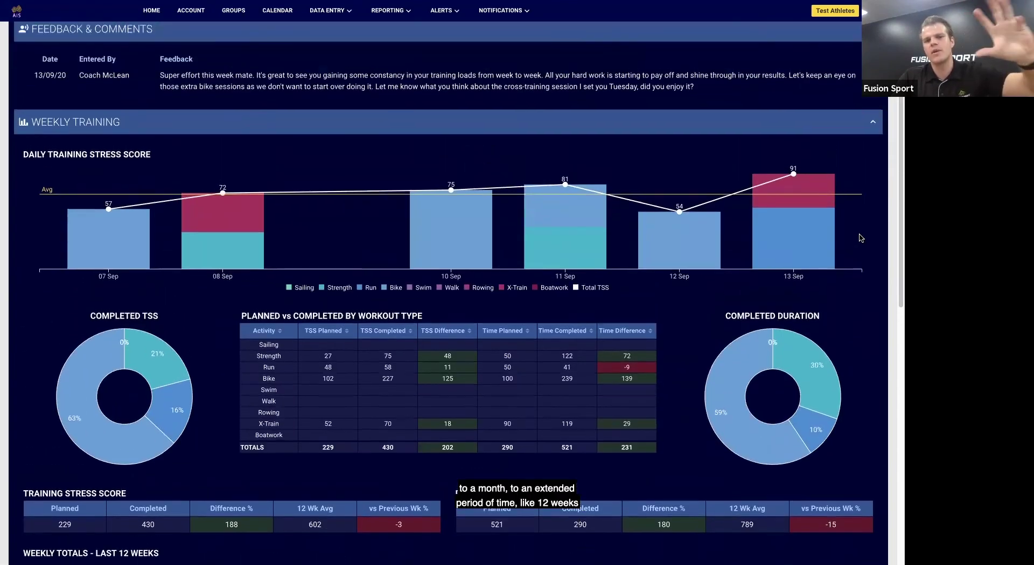
{"action": "scroll", "coordinate": [860, 238], "scroll_direction": "up", "scroll_amount": 1}
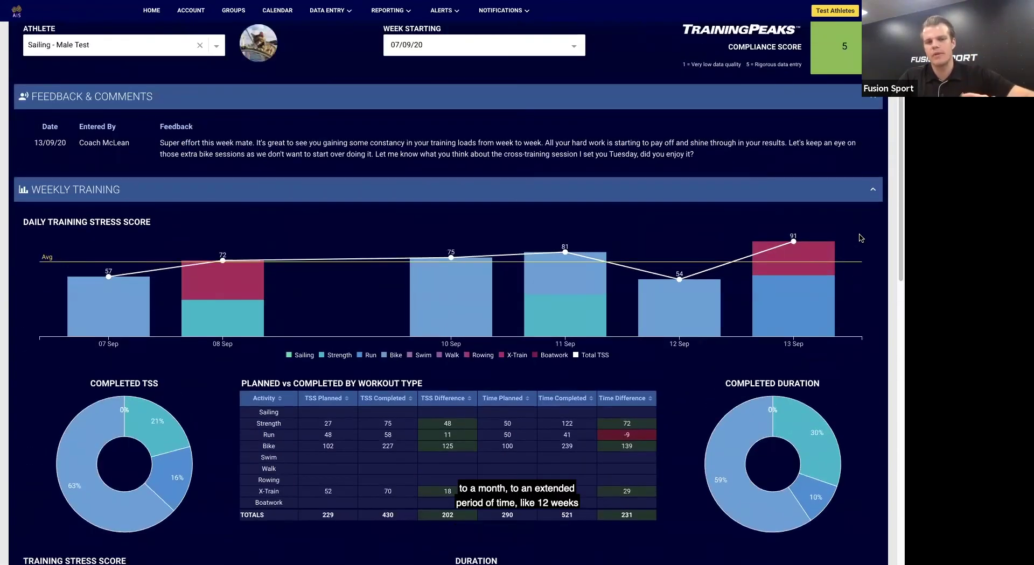
{"action": "scroll", "coordinate": [860, 237], "scroll_direction": "up", "scroll_amount": 1}
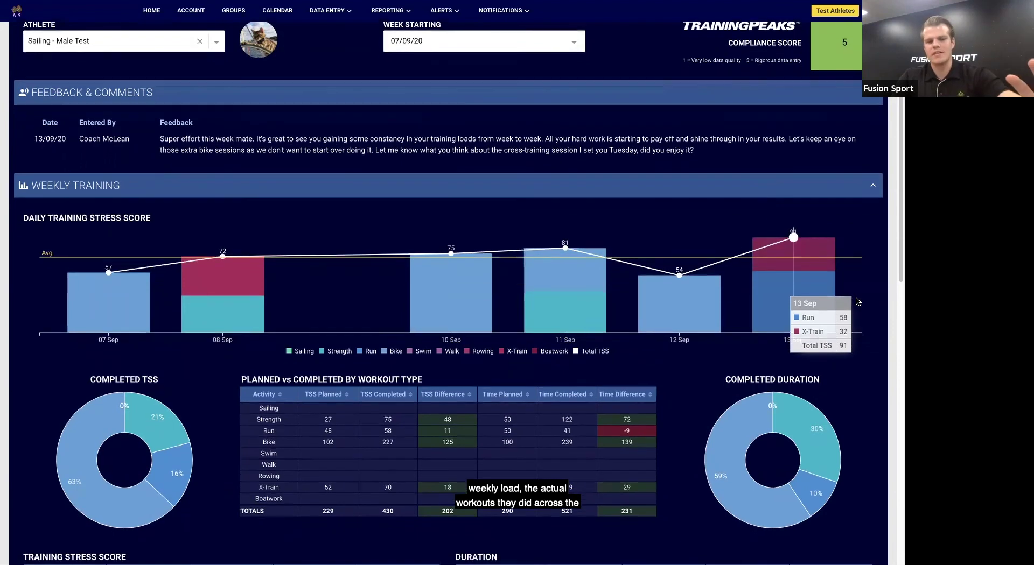
{"action": "scroll", "coordinate": [856, 300], "scroll_direction": "down", "scroll_amount": 1}
{"action": "scroll", "coordinate": [858, 301], "scroll_direction": "down", "scroll_amount": 2}
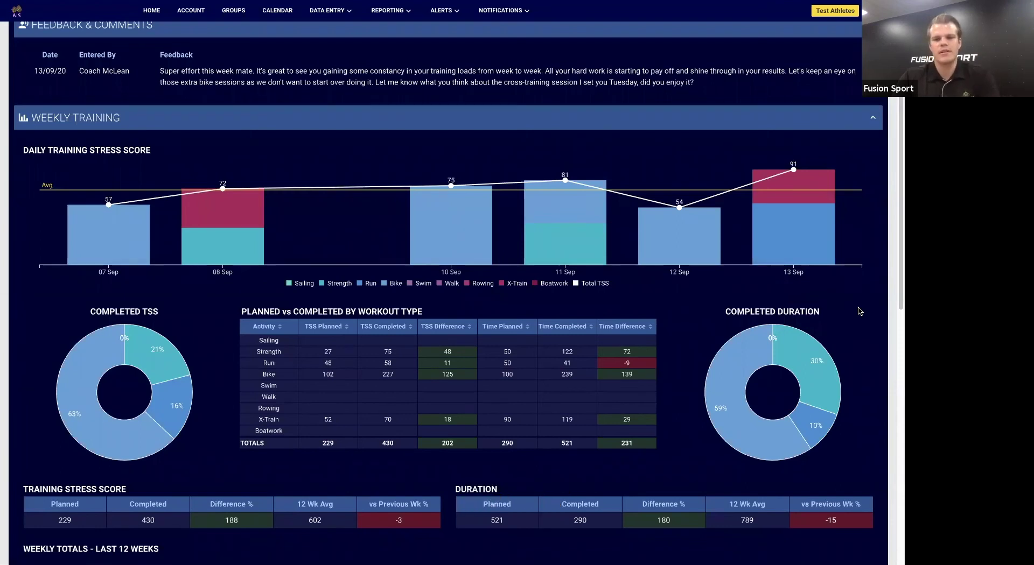
{"action": "scroll", "coordinate": [860, 311], "scroll_direction": "down", "scroll_amount": 5}
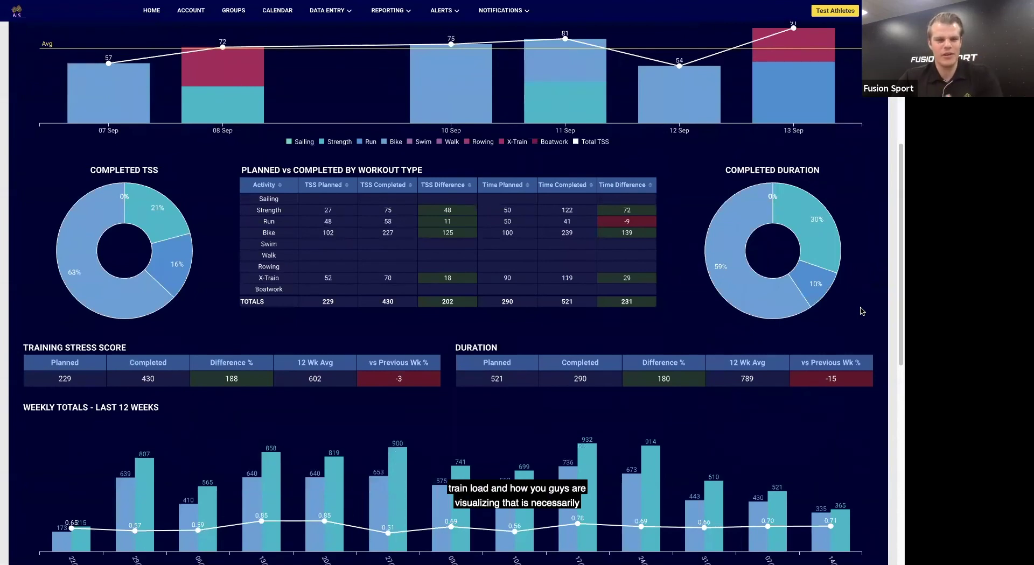
{"action": "scroll", "coordinate": [860, 312], "scroll_direction": "down", "scroll_amount": 1}
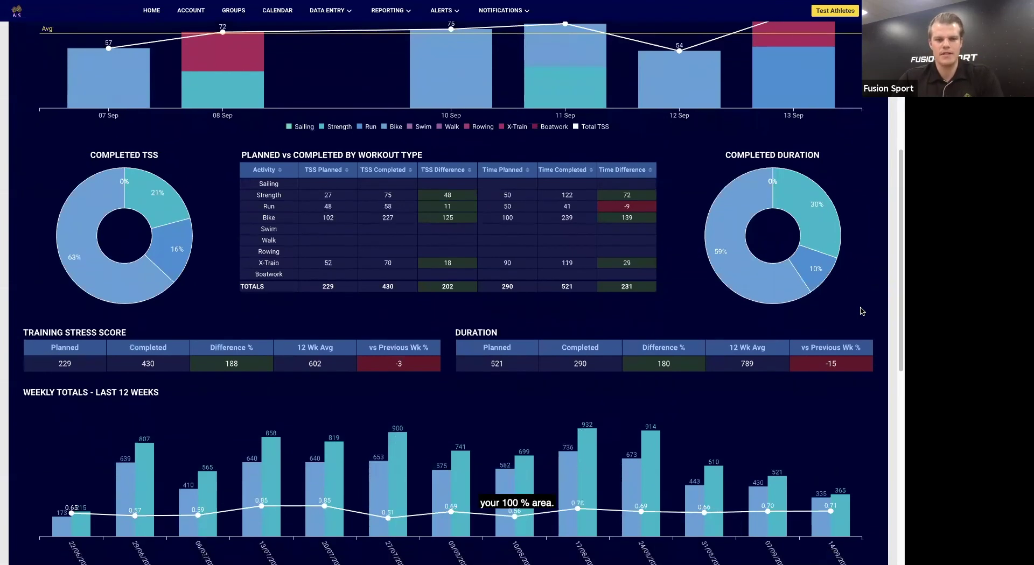
{"action": "scroll", "coordinate": [860, 311], "scroll_direction": "down", "scroll_amount": 1}
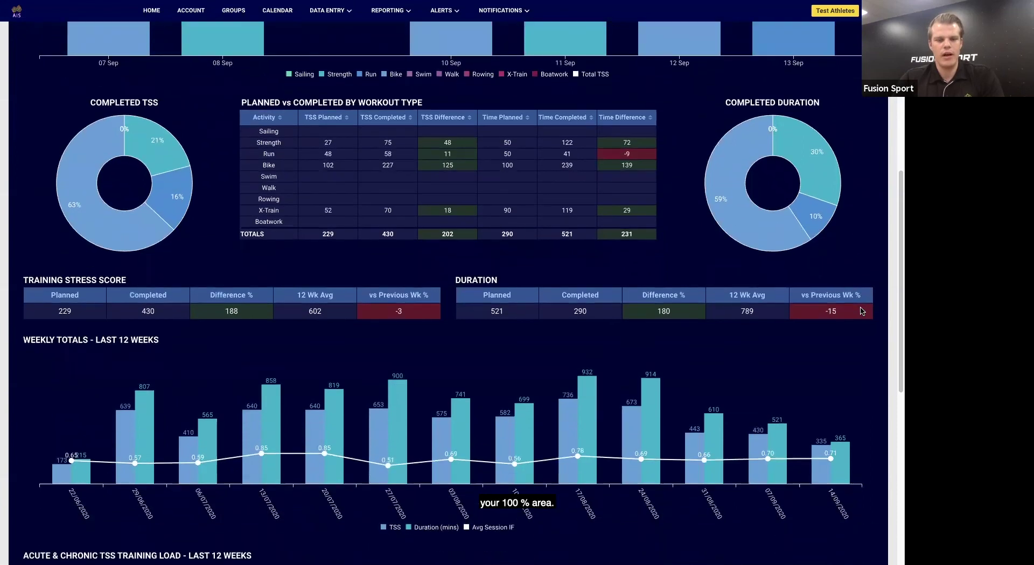